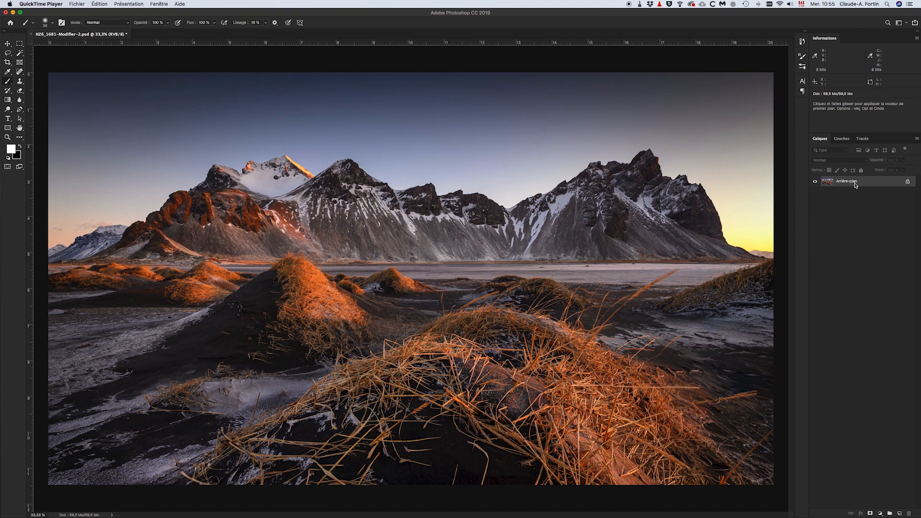
# Duplicate the background layer and check the copy by toggling its visibility
pyautogui.click(825, 181)
pyautogui.press('super+j')
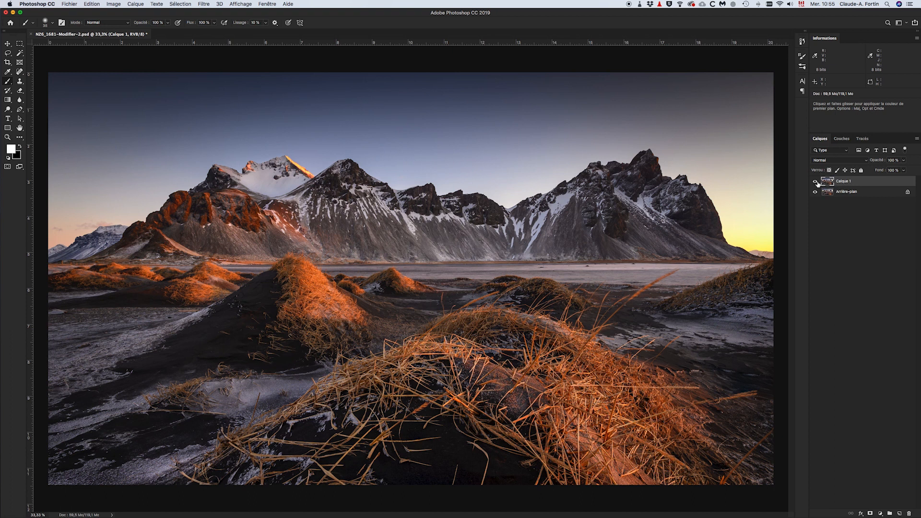
pyautogui.click(815, 181)
pyautogui.click(815, 182)
# Scale the duplicate layer up proportionally to about 111.4% from its bottom edge with Free Transform and apply it
pyautogui.press('v')
pyautogui.press('super')
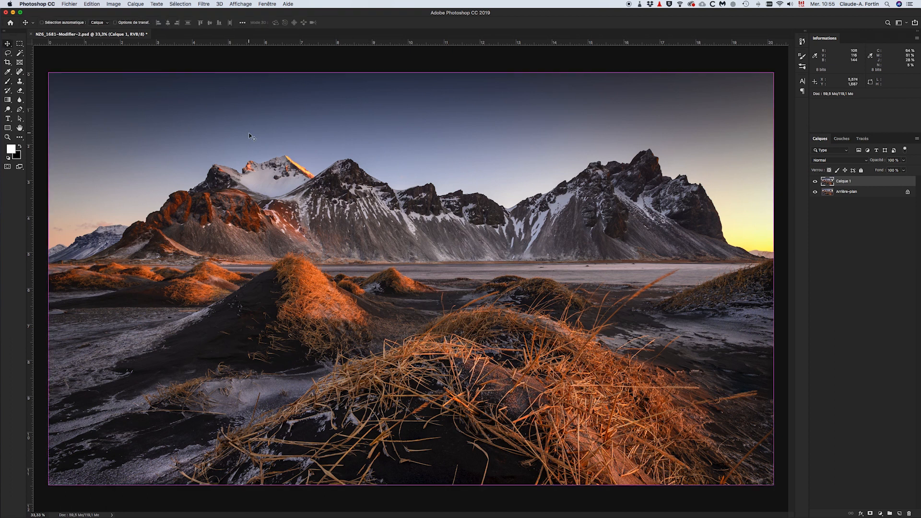
pyautogui.press('super+t')
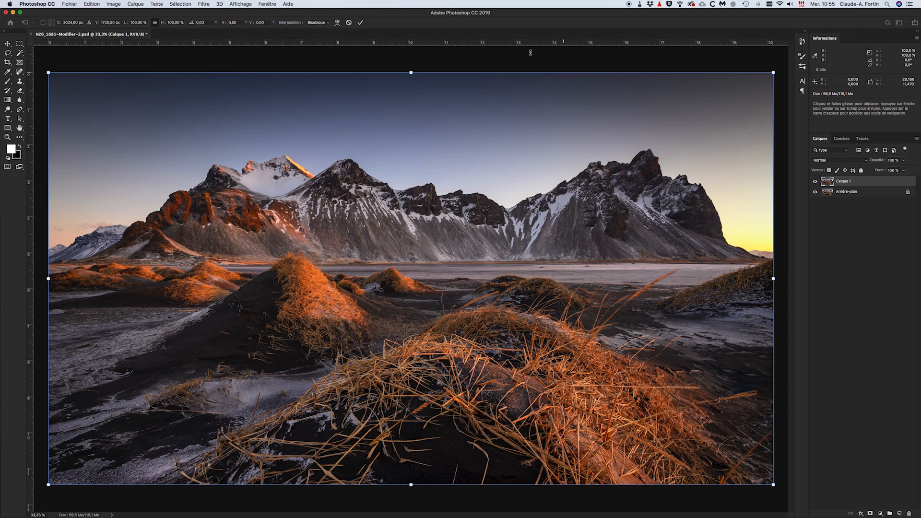
pyautogui.moveTo(412, 70); pyautogui.dragTo(396, 25)
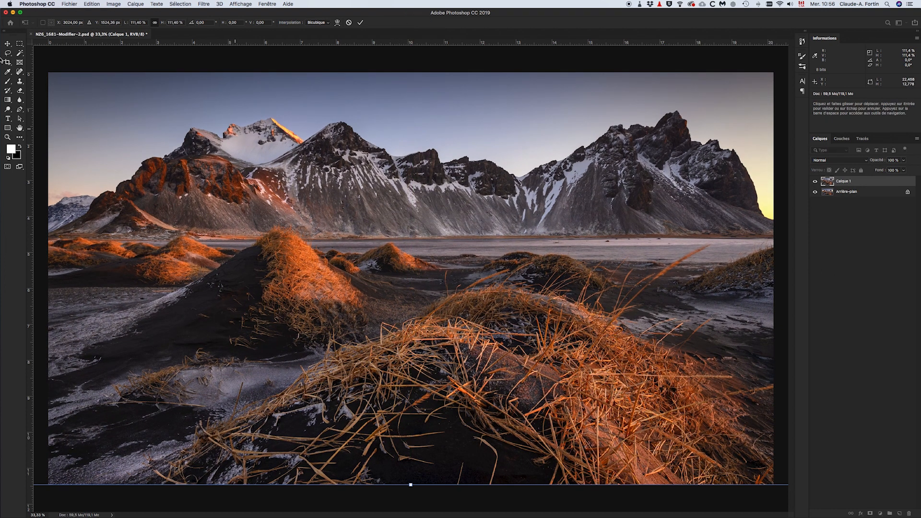
pyautogui.click(7, 43)
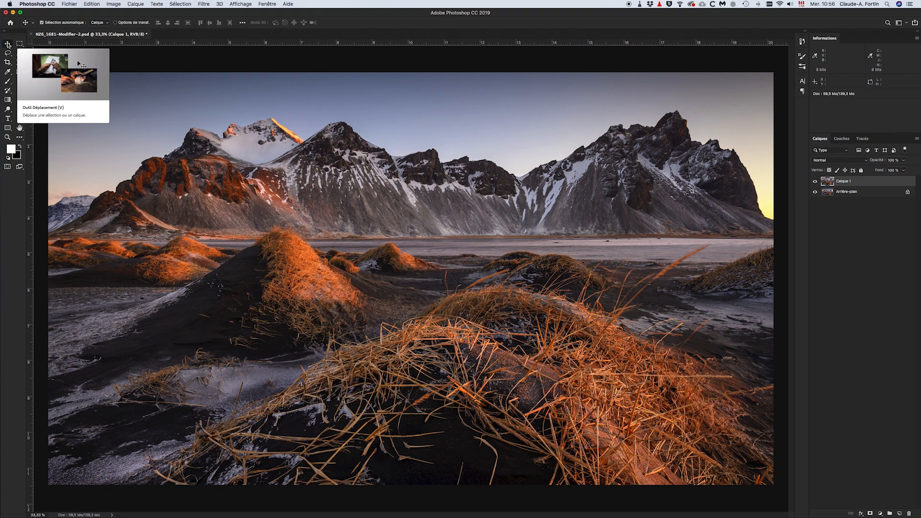
# Place a horizontal guide on the original image's horizon and move the enlarged layer down until its horizon meets the guide
pyautogui.click(815, 182)
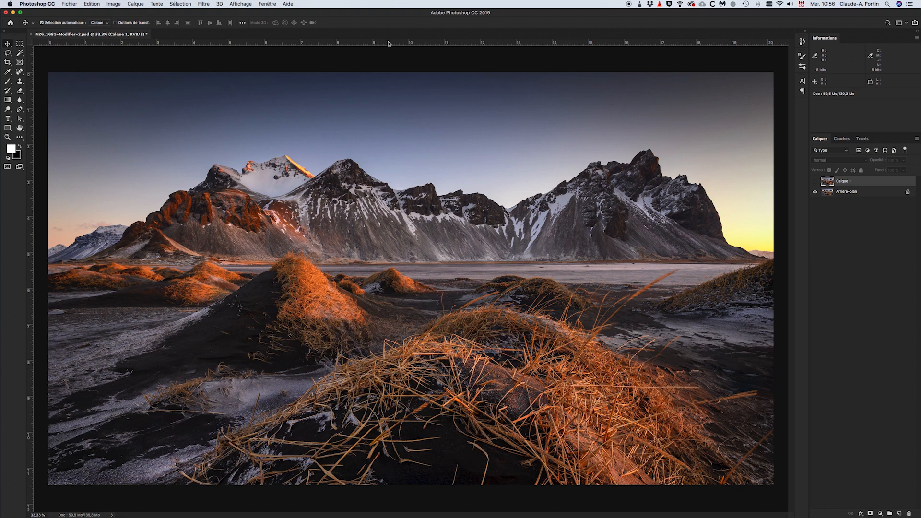
pyautogui.moveTo(387, 42); pyautogui.dragTo(391, 262)
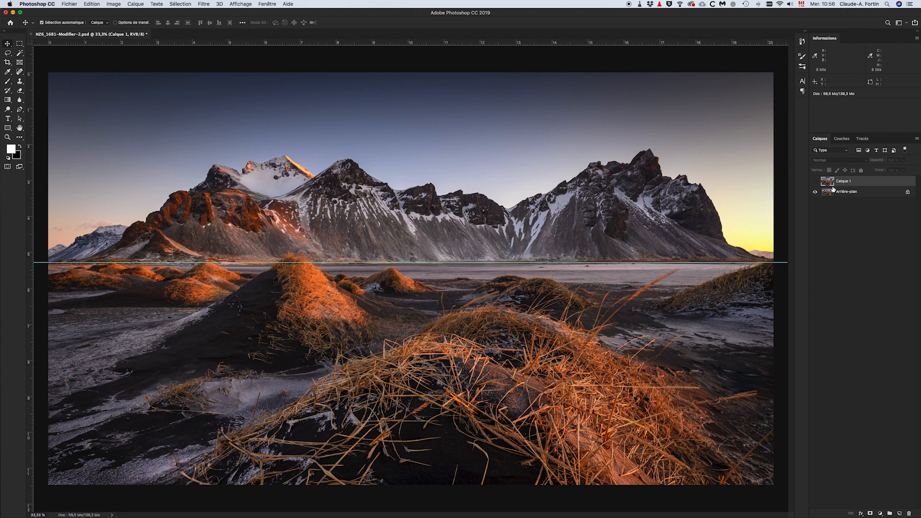
pyautogui.click(814, 181)
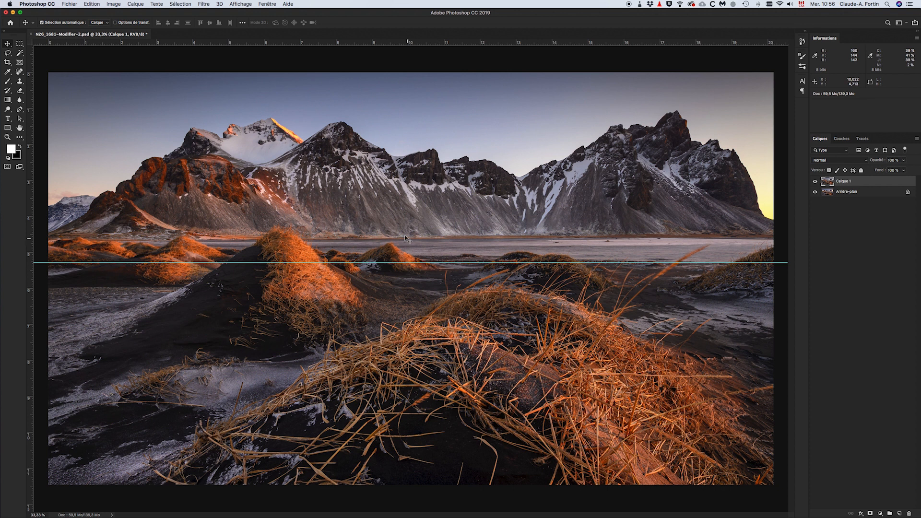
pyautogui.click(360, 171)
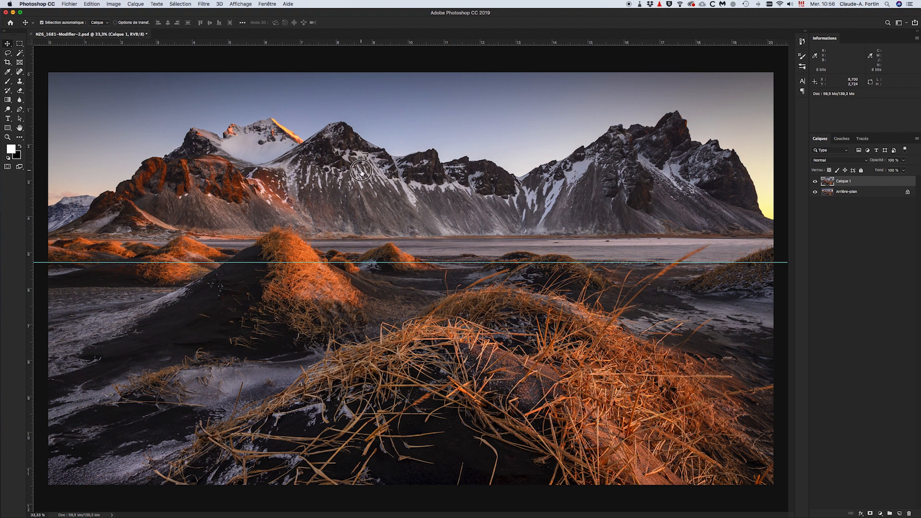
pyautogui.moveTo(360, 173); pyautogui.dragTo(359, 195)
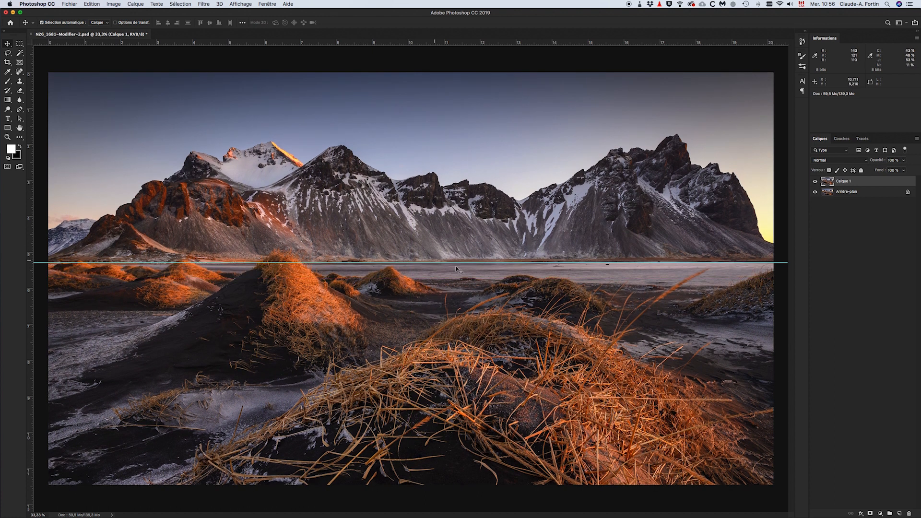
# Compare the enlarged mountains with the original by repeatedly toggling the upper layer's visibility
pyautogui.click(815, 181)
pyautogui.click(815, 181)
pyautogui.click(814, 182)
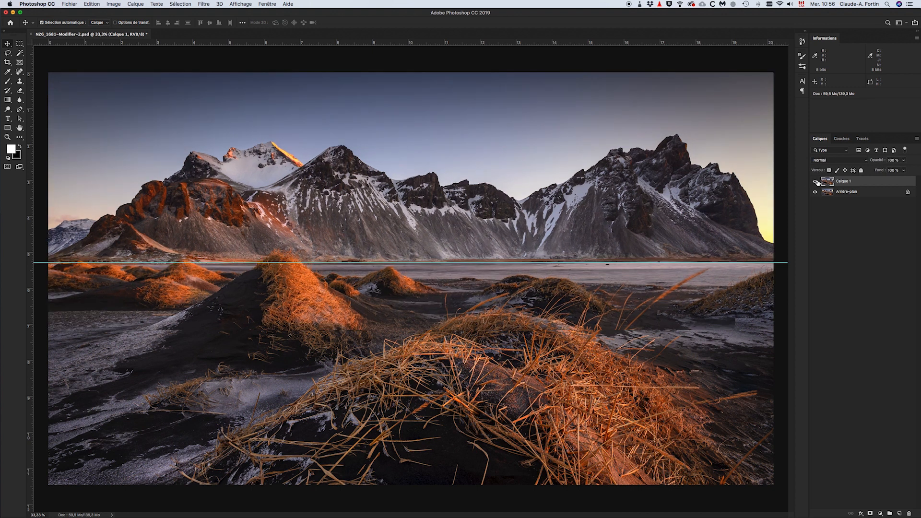
pyautogui.click(815, 181)
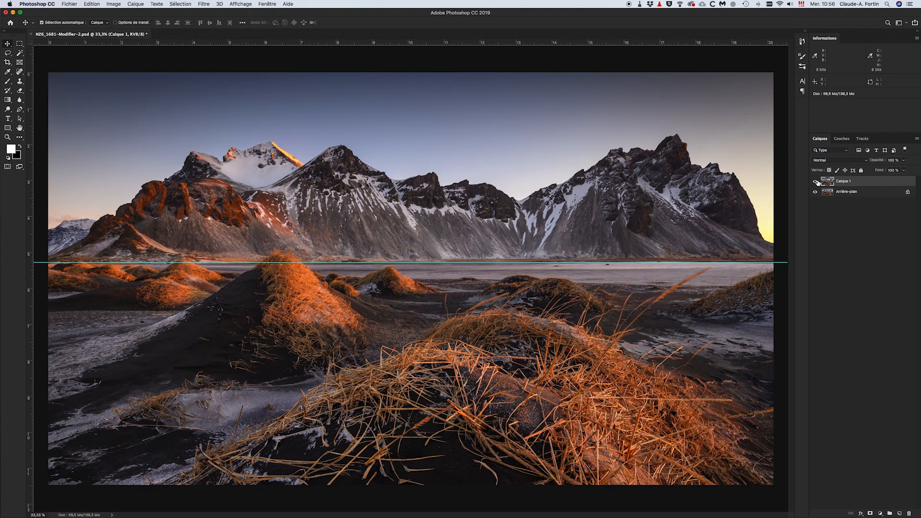
pyautogui.click(815, 182)
pyautogui.click(815, 182)
pyautogui.click(815, 181)
pyautogui.click(815, 181)
pyautogui.click(815, 181)
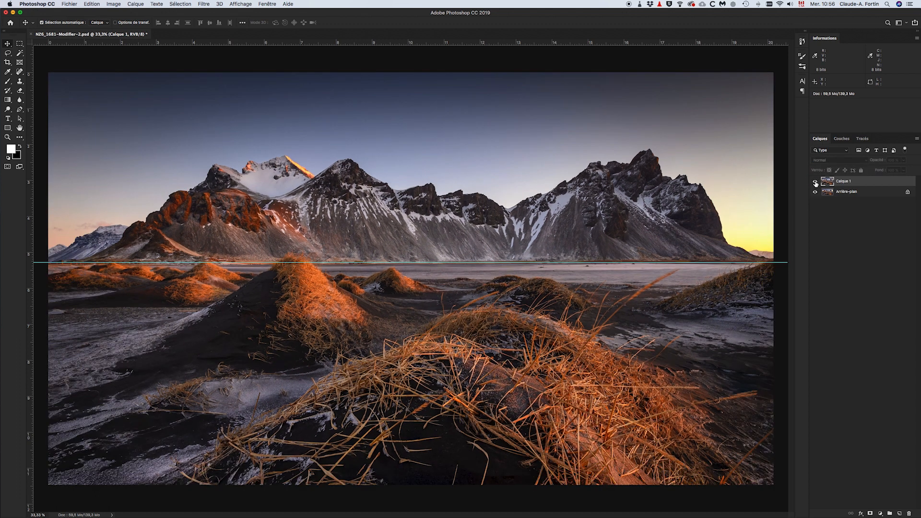
pyautogui.click(815, 182)
pyautogui.click(814, 181)
pyautogui.click(815, 182)
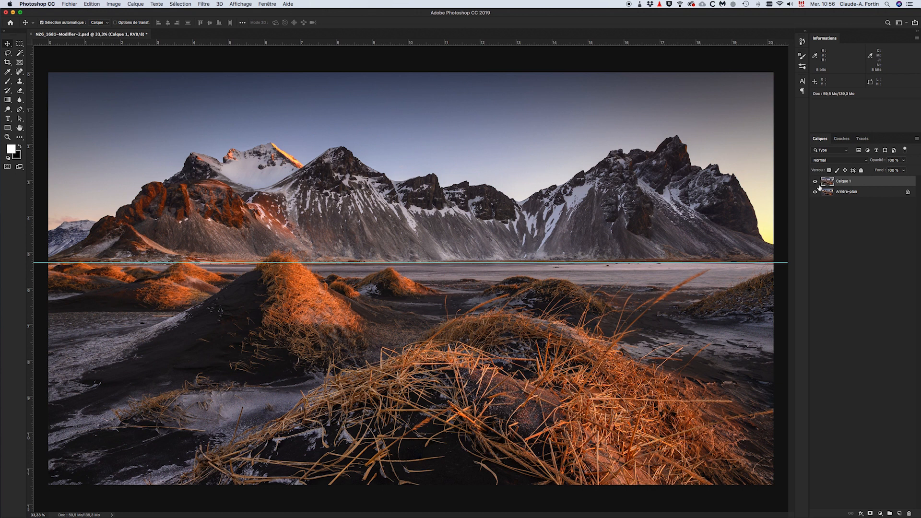
pyautogui.moveTo(470, 262); pyautogui.dragTo(467, 23)
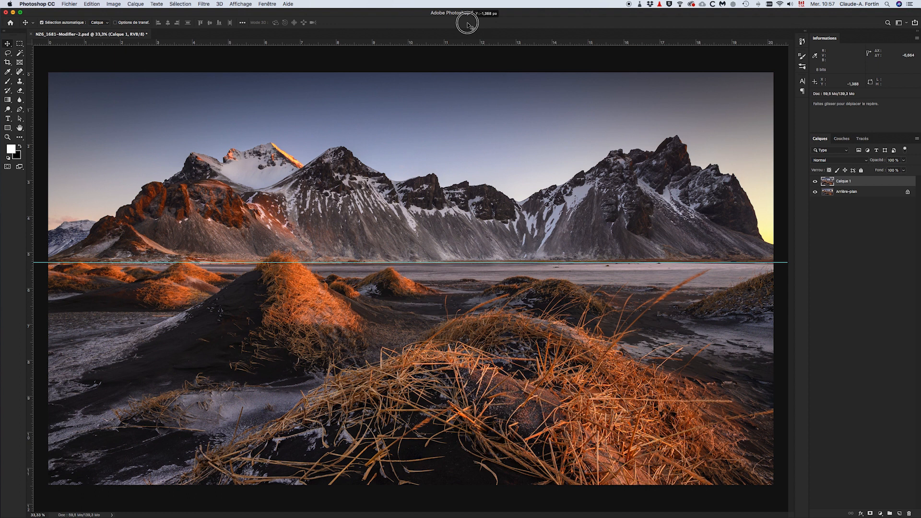
pyautogui.moveTo(467, 23); pyautogui.dragTo(468, 24)
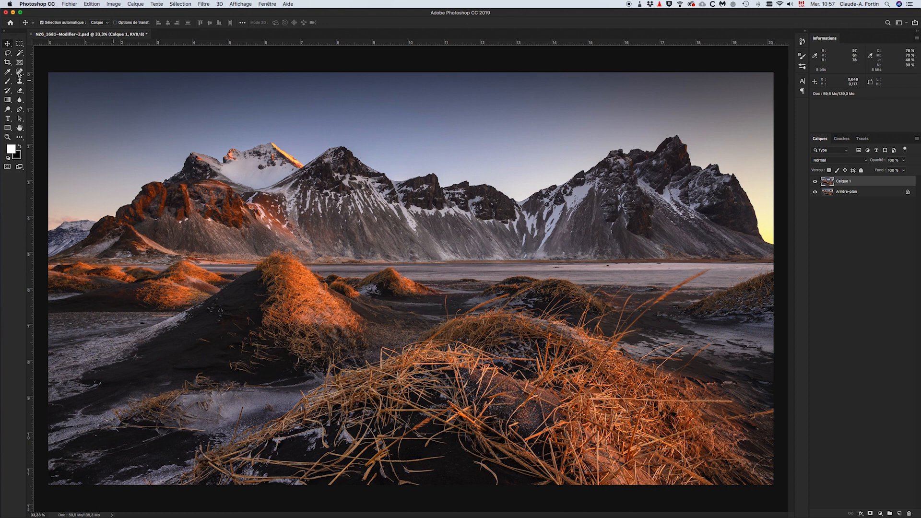
pyautogui.press('super')
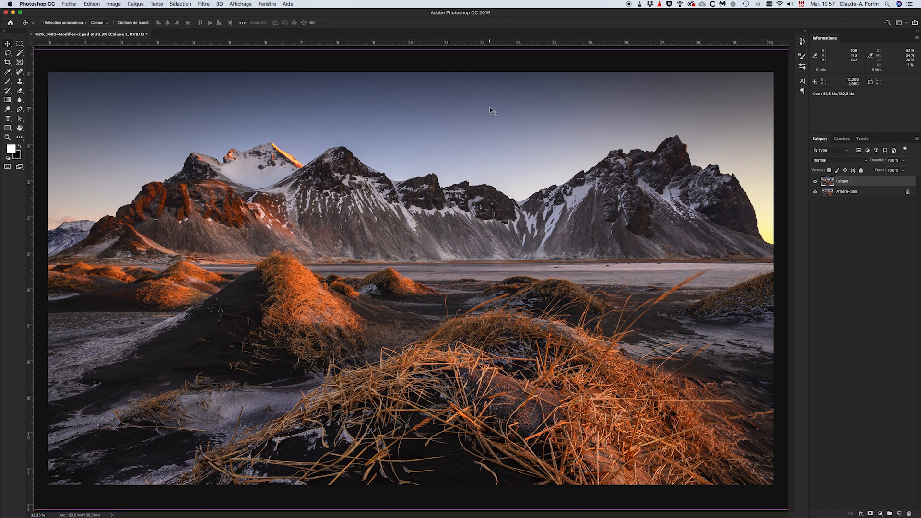
pyautogui.press('super+z')
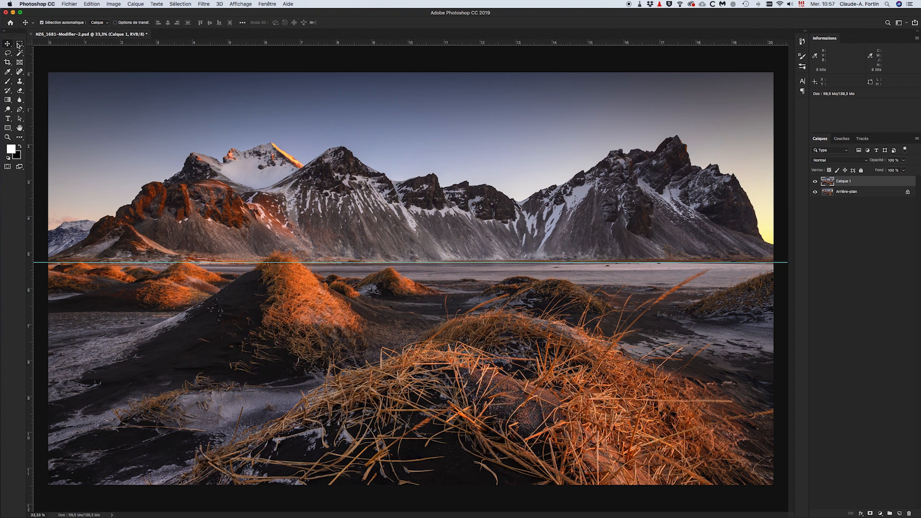
# Select the image area above the guide with a rectangular marquee and add a layer mask from it to the enlarged layer
pyautogui.click(19, 44)
pyautogui.moveTo(49, 73); pyautogui.dragTo(793, 262)
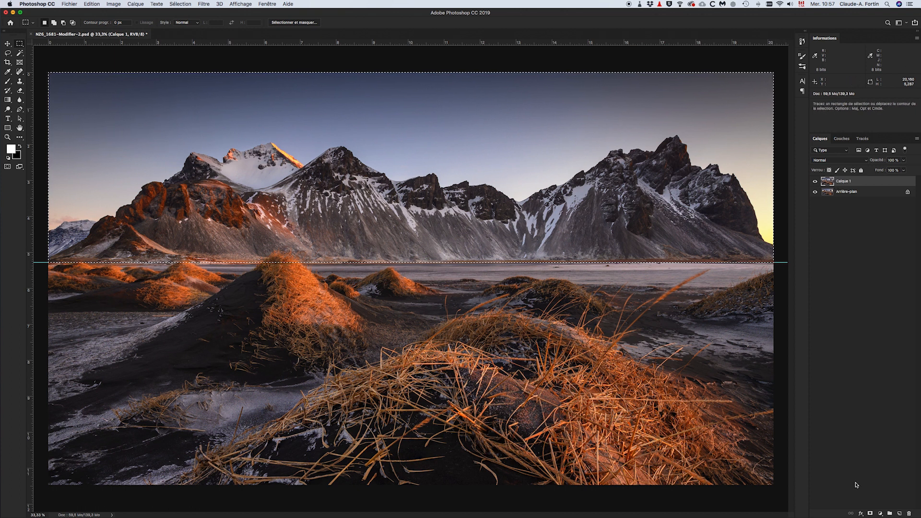
pyautogui.click(871, 513)
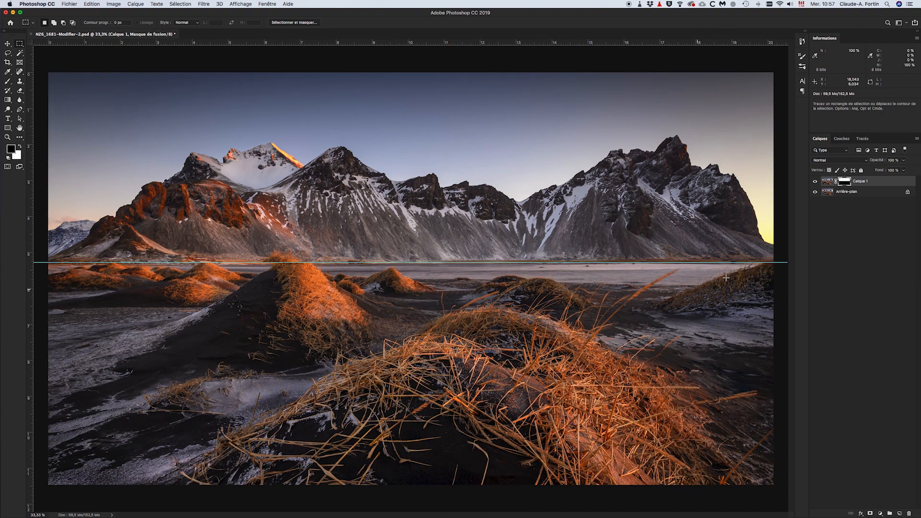
# Inspect the layer mask on its own, return to the layer's image, and remove the horizon guide
pyautogui.keyDown('alt'); pyautogui.click(845, 182); pyautogui.keyUp('alt')
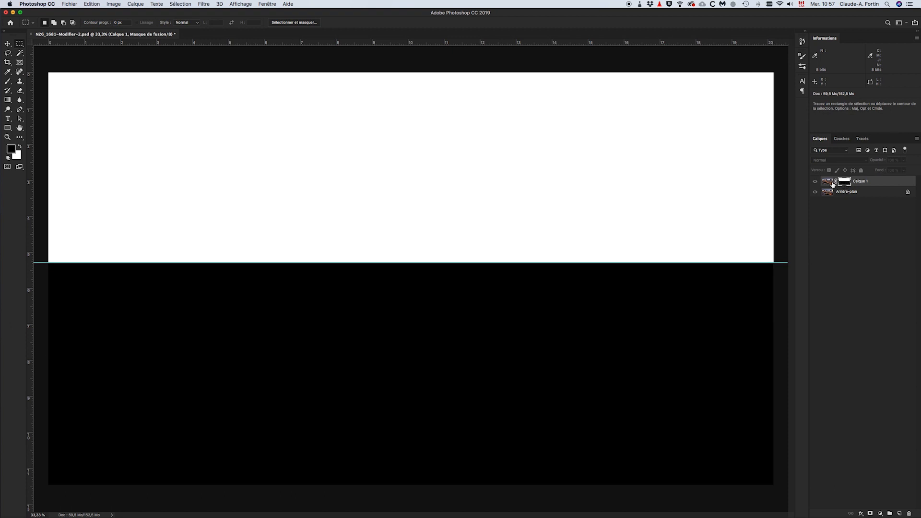
pyautogui.click(825, 183)
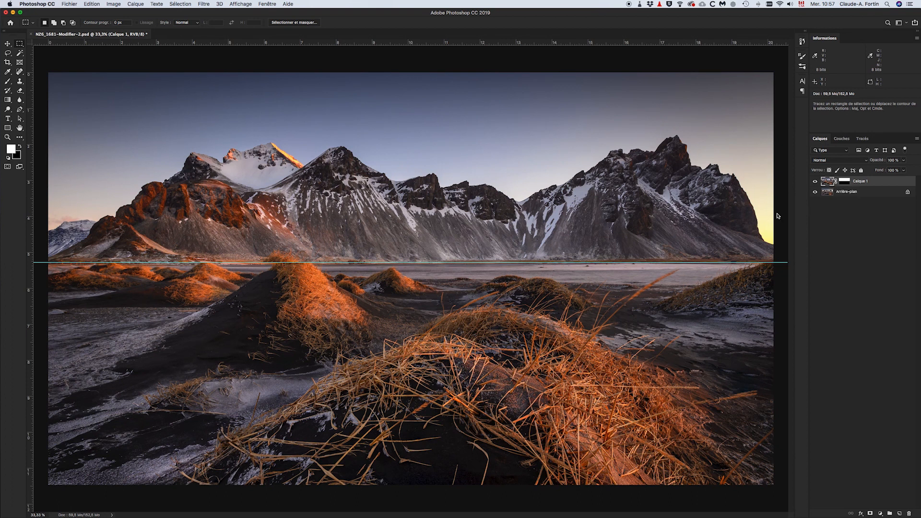
pyautogui.moveTo(624, 261); pyautogui.dragTo(589, 38)
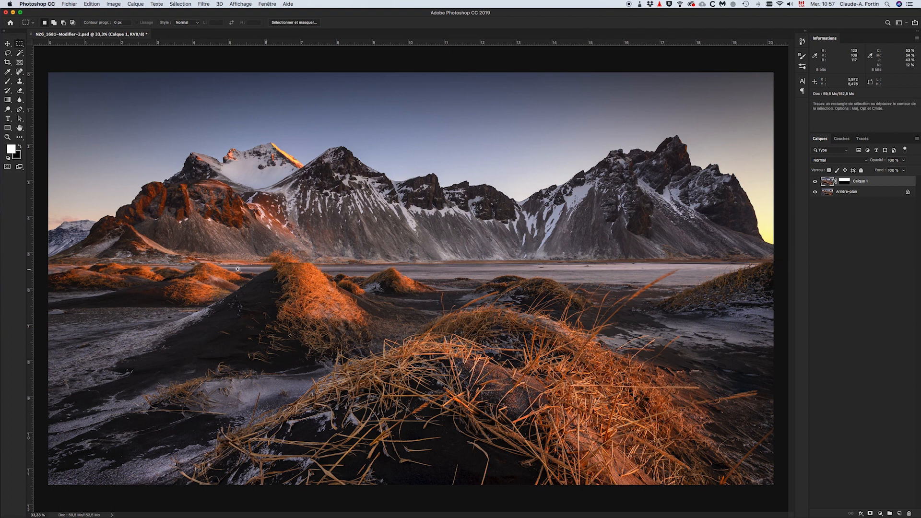
# Paint black with the Brush on the enlarged layer's mask to clean the horizon seam above the far-left dunes
pyautogui.click(154, 263)
pyautogui.click(155, 265)
pyautogui.click(155, 266)
pyautogui.moveTo(123, 267); pyautogui.dragTo(469, 263)
pyautogui.moveTo(347, 274); pyautogui.dragTo(435, 281)
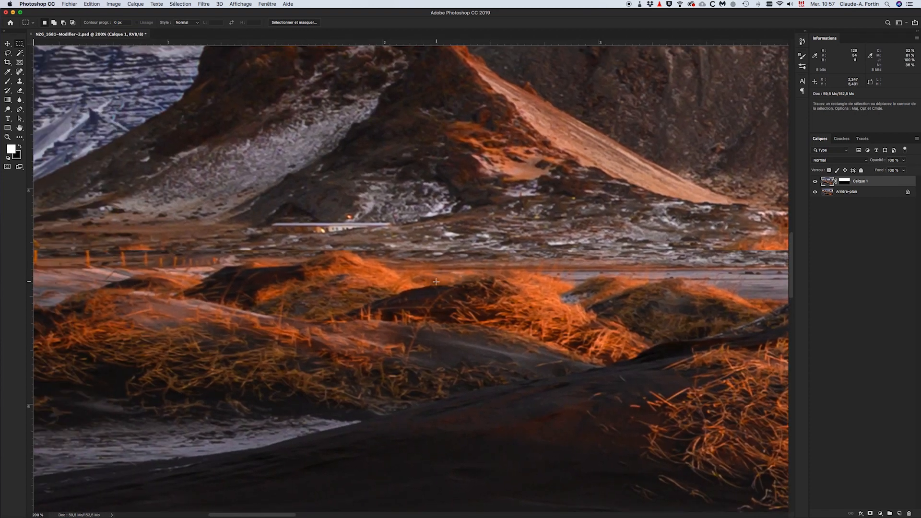
pyautogui.click(845, 182)
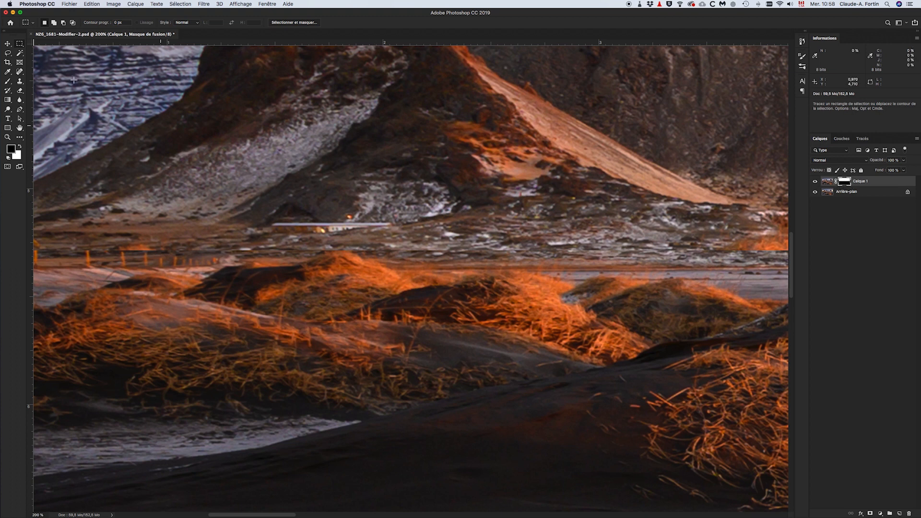
pyautogui.click(9, 81)
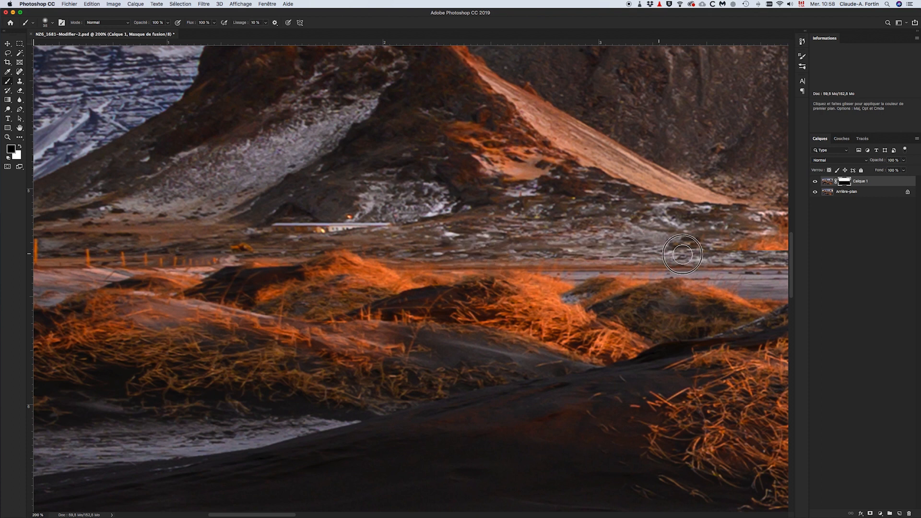
# Paint black on the mask along the seam around the small orange grass dune to restore its original peak
pyautogui.hscroll(10, 441, 241)
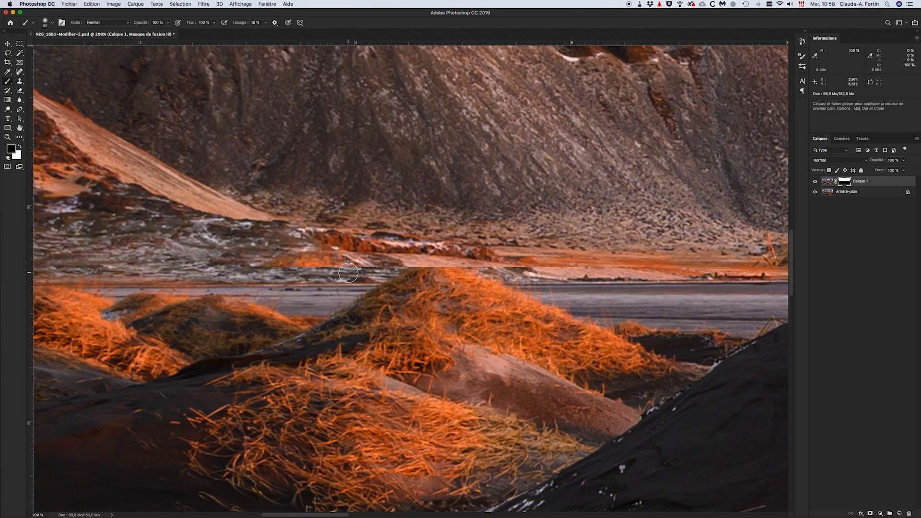
pyautogui.moveTo(349, 269); pyautogui.dragTo(289, 262)
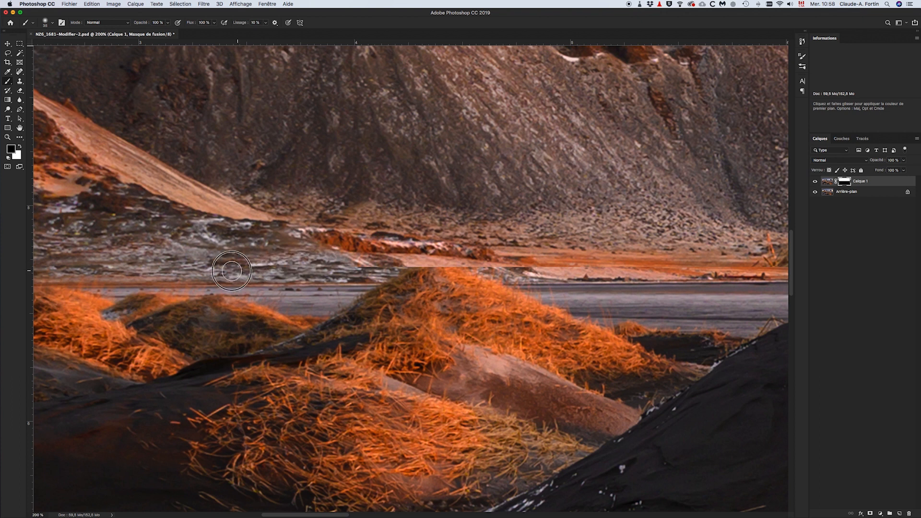
pyautogui.moveTo(371, 273)
pyautogui.mouseDown()
pyautogui.moveTo(417, 261)
pyautogui.moveTo(404, 263)
pyautogui.moveTo(533, 274)
pyautogui.moveTo(420, 264)
pyautogui.mouseUp()
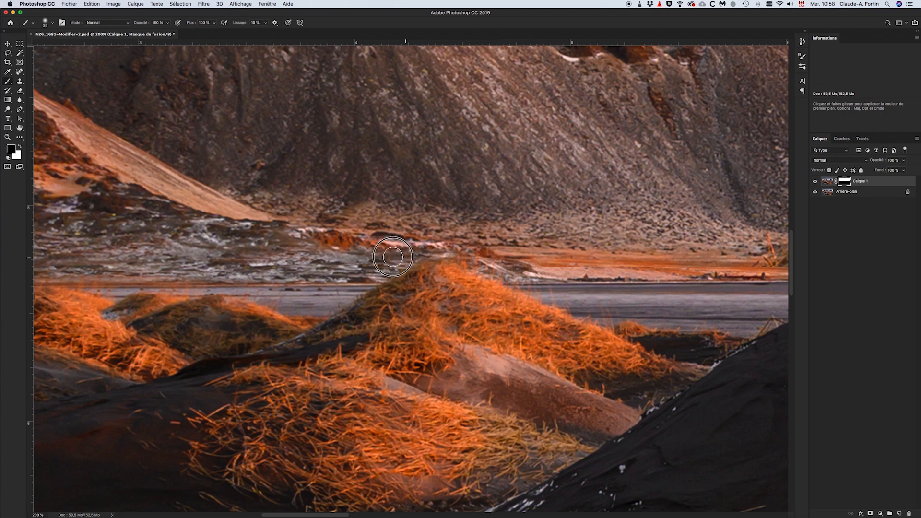
# Paint black on the mask along the shoreline and around the large grassy mound to blend its top with the mountains
pyautogui.moveTo(499, 298); pyautogui.dragTo(288, 290)
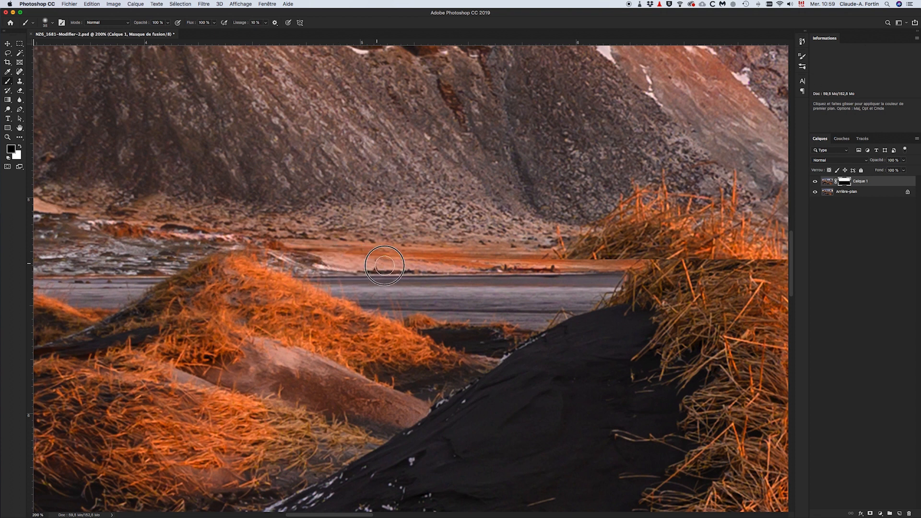
pyautogui.moveTo(356, 264)
pyautogui.mouseDown()
pyautogui.moveTo(606, 269)
pyautogui.moveTo(520, 260)
pyautogui.moveTo(488, 272)
pyautogui.moveTo(366, 274)
pyautogui.mouseUp()
pyautogui.moveTo(446, 252)
pyautogui.mouseDown()
pyautogui.moveTo(427, 250)
pyautogui.moveTo(416, 237)
pyautogui.moveTo(443, 241)
pyautogui.moveTo(412, 238)
pyautogui.moveTo(452, 238)
pyautogui.mouseUp()
pyautogui.moveTo(458, 237)
pyautogui.mouseDown()
pyautogui.moveTo(471, 256)
pyautogui.moveTo(494, 242)
pyautogui.moveTo(486, 236)
pyautogui.moveTo(508, 240)
pyautogui.moveTo(473, 228)
pyautogui.moveTo(487, 224)
pyautogui.moveTo(475, 222)
pyautogui.moveTo(491, 209)
pyautogui.moveTo(485, 195)
pyautogui.moveTo(516, 186)
pyautogui.moveTo(474, 185)
pyautogui.moveTo(472, 204)
pyautogui.moveTo(453, 213)
pyautogui.moveTo(524, 225)
pyautogui.moveTo(510, 204)
pyautogui.moveTo(555, 202)
pyautogui.moveTo(499, 254)
pyautogui.moveTo(562, 260)
pyautogui.moveTo(544, 248)
pyautogui.moveTo(558, 257)
pyautogui.moveTo(351, 253)
pyautogui.moveTo(368, 243)
pyautogui.moveTo(380, 269)
pyautogui.moveTo(397, 250)
pyautogui.moveTo(442, 270)
pyautogui.moveTo(450, 258)
pyautogui.moveTo(496, 270)
pyautogui.moveTo(456, 259)
pyautogui.moveTo(453, 244)
pyautogui.moveTo(374, 208)
pyautogui.moveTo(384, 173)
pyautogui.moveTo(374, 217)
pyautogui.moveTo(426, 230)
pyautogui.moveTo(459, 226)
pyautogui.moveTo(498, 255)
pyautogui.moveTo(465, 213)
pyautogui.moveTo(439, 218)
pyautogui.moveTo(397, 199)
pyautogui.moveTo(456, 221)
pyautogui.moveTo(512, 274)
pyautogui.moveTo(486, 230)
pyautogui.moveTo(397, 253)
pyautogui.mouseUp()
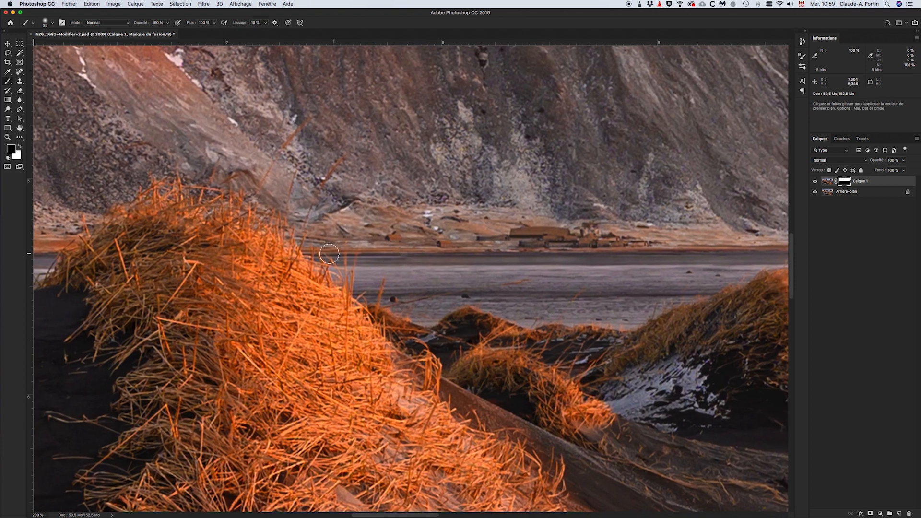
pyautogui.moveTo(336, 245)
pyautogui.mouseDown()
pyautogui.moveTo(414, 244)
pyautogui.moveTo(397, 235)
pyautogui.moveTo(324, 243)
pyautogui.moveTo(408, 237)
pyautogui.moveTo(349, 236)
pyautogui.moveTo(349, 221)
pyautogui.moveTo(314, 234)
pyautogui.moveTo(436, 234)
pyautogui.moveTo(419, 238)
pyautogui.moveTo(426, 229)
pyautogui.moveTo(466, 240)
pyautogui.moveTo(444, 243)
pyautogui.moveTo(604, 233)
pyautogui.moveTo(530, 233)
pyautogui.moveTo(640, 234)
pyautogui.moveTo(517, 245)
pyautogui.moveTo(759, 249)
pyautogui.moveTo(183, 241)
pyautogui.mouseUp()
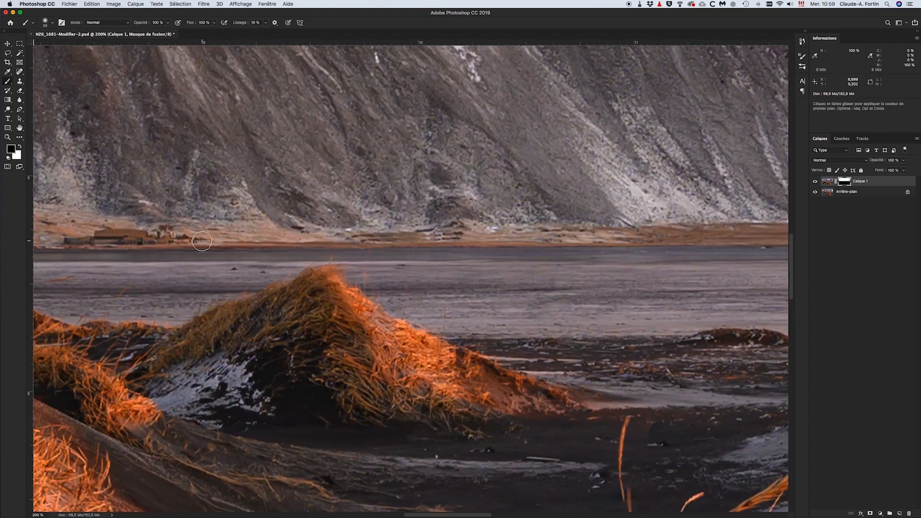
# Paint black on the enlarged layer's mask along the shoreline by the farm buildings and behind the snow-patched grass dune
pyautogui.moveTo(403, 256); pyautogui.dragTo(424, 255)
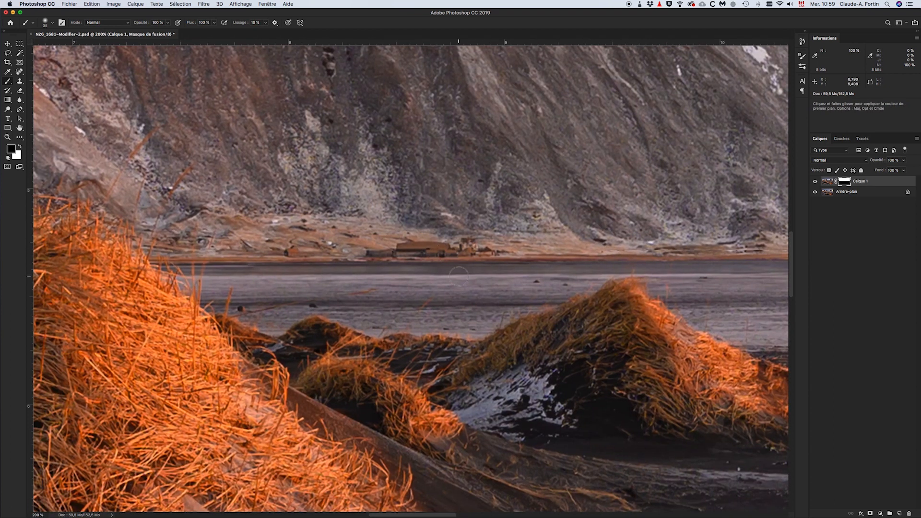
pyautogui.moveTo(577, 257); pyautogui.dragTo(307, 254)
pyautogui.moveTo(362, 246)
pyautogui.mouseDown()
pyautogui.moveTo(510, 243)
pyautogui.moveTo(458, 245)
pyautogui.moveTo(469, 235)
pyautogui.moveTo(438, 235)
pyautogui.moveTo(658, 246)
pyautogui.moveTo(491, 248)
pyautogui.moveTo(710, 247)
pyautogui.moveTo(641, 233)
pyautogui.moveTo(634, 242)
pyautogui.moveTo(645, 238)
pyautogui.moveTo(639, 228)
pyautogui.moveTo(625, 232)
pyautogui.moveTo(643, 247)
pyautogui.mouseUp()
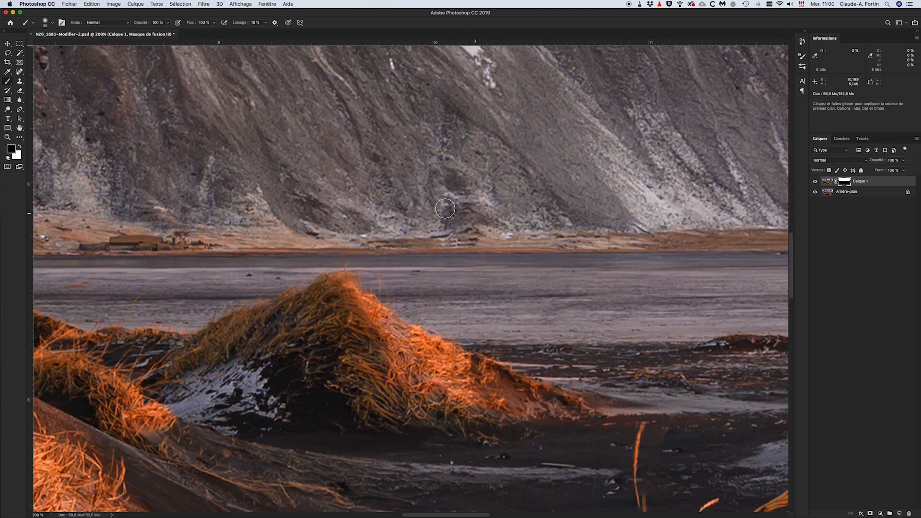
pyautogui.moveTo(422, 242)
pyautogui.mouseDown()
pyautogui.moveTo(471, 241)
pyautogui.moveTo(342, 246)
pyautogui.mouseUp()
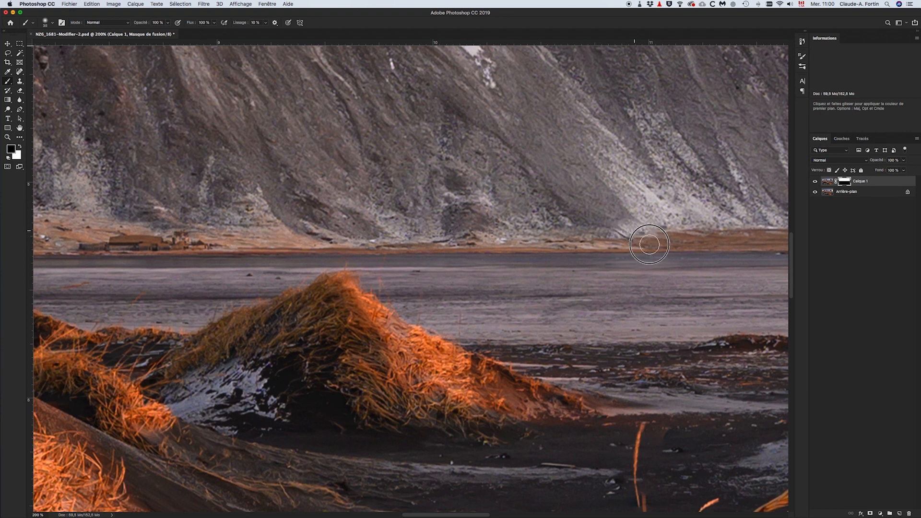
pyautogui.moveTo(614, 236)
pyautogui.mouseDown()
pyautogui.moveTo(596, 243)
pyautogui.moveTo(614, 235)
pyautogui.mouseUp()
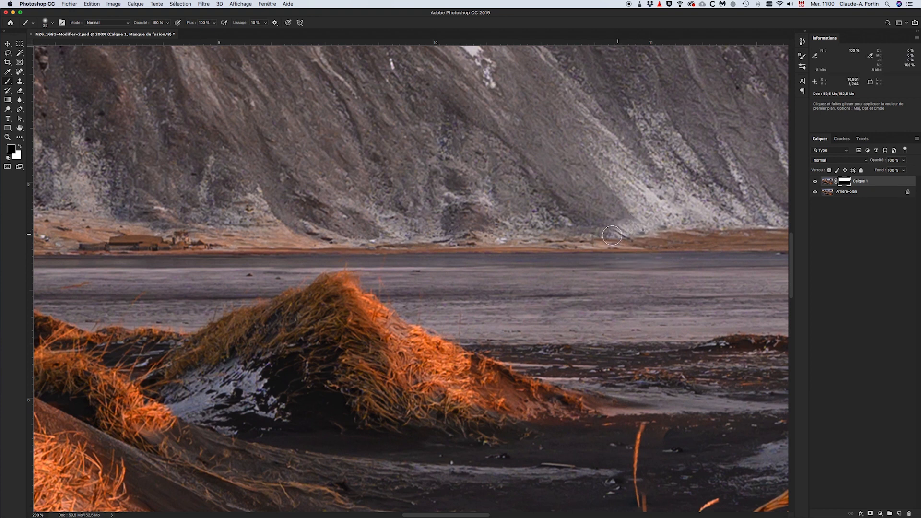
# Paint black on the mask along the orange shoreline strip beyond the snow-patched dune to blend the base of the mountains
pyautogui.hscroll(10, 633, 238)
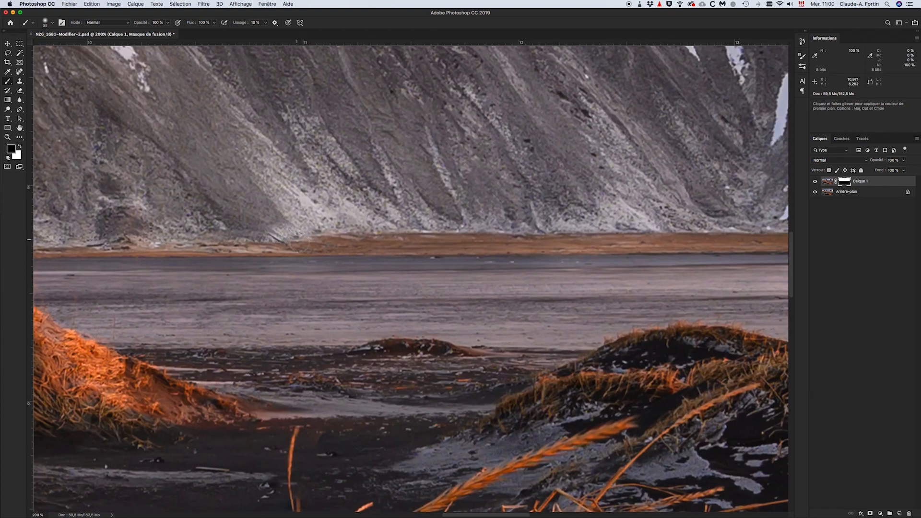
pyautogui.moveTo(349, 244)
pyautogui.mouseDown()
pyautogui.moveTo(434, 249)
pyautogui.moveTo(401, 244)
pyautogui.moveTo(687, 233)
pyautogui.moveTo(671, 251)
pyautogui.moveTo(712, 249)
pyautogui.moveTo(367, 242)
pyautogui.mouseUp()
pyautogui.moveTo(462, 244)
pyautogui.mouseDown()
pyautogui.moveTo(744, 241)
pyautogui.moveTo(514, 242)
pyautogui.moveTo(671, 228)
pyautogui.moveTo(600, 246)
pyautogui.moveTo(288, 243)
pyautogui.mouseUp()
pyautogui.moveTo(206, 243)
pyautogui.mouseDown()
pyautogui.moveTo(383, 253)
pyautogui.moveTo(756, 245)
pyautogui.moveTo(313, 249)
pyautogui.mouseUp()
pyautogui.moveTo(610, 255)
pyautogui.mouseDown()
pyautogui.moveTo(285, 247)
pyautogui.moveTo(709, 244)
pyautogui.moveTo(256, 242)
pyautogui.mouseUp()
# Paint black on the mask along the shoreline up to the far-right grassy slope and return to the full image
pyautogui.moveTo(641, 229)
pyautogui.mouseDown()
pyautogui.moveTo(236, 232)
pyautogui.moveTo(464, 243)
pyautogui.moveTo(340, 247)
pyautogui.moveTo(709, 240)
pyautogui.mouseUp()
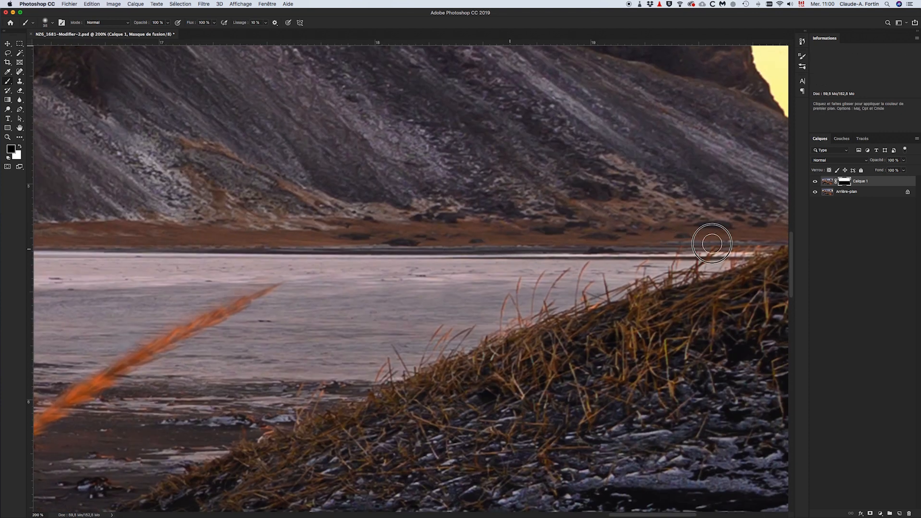
pyautogui.moveTo(653, 246)
pyautogui.mouseDown()
pyautogui.moveTo(375, 247)
pyautogui.moveTo(394, 246)
pyautogui.moveTo(372, 231)
pyautogui.moveTo(337, 241)
pyautogui.moveTo(177, 251)
pyautogui.mouseUp()
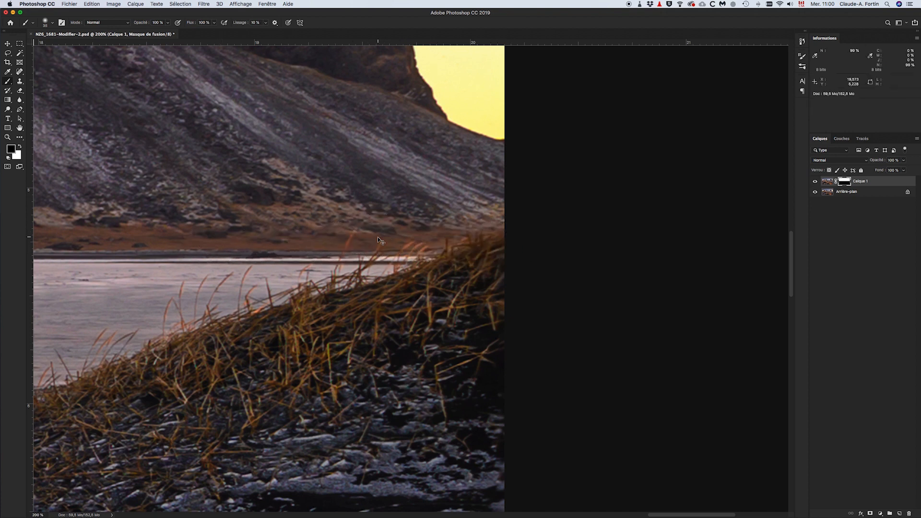
pyautogui.press('super+0')
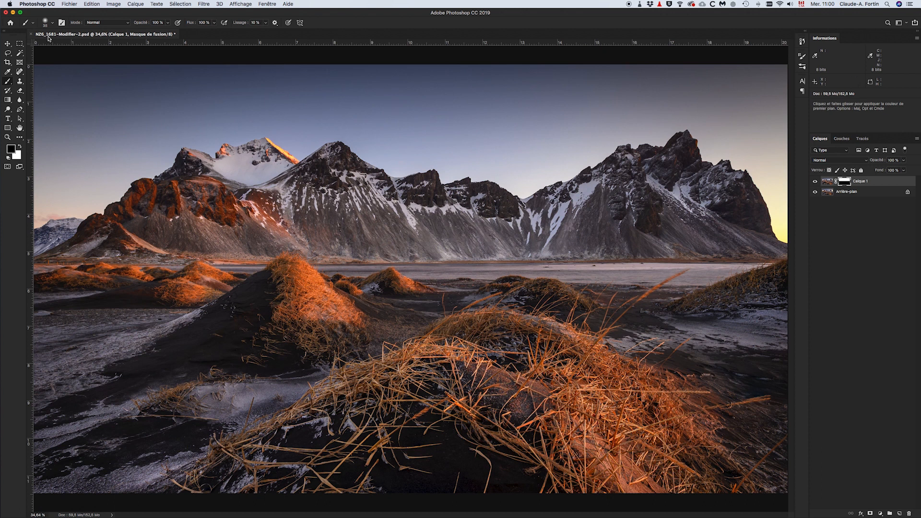
# Compare the original photo with the enlarged-mountain version by repeatedly hiding and showing Calque 1, leaving it visible
pyautogui.click(7, 44)
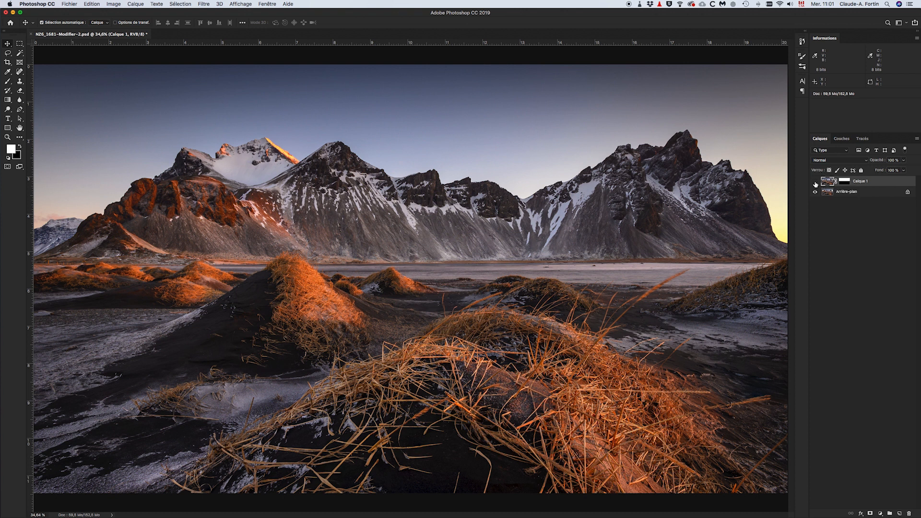
pyautogui.click(815, 181)
pyautogui.click(815, 182)
pyautogui.click(815, 182)
pyautogui.click(815, 182)
pyautogui.click(815, 182)
pyautogui.click(814, 182)
pyautogui.click(815, 182)
pyautogui.click(815, 182)
pyautogui.click(815, 182)
pyautogui.click(815, 182)
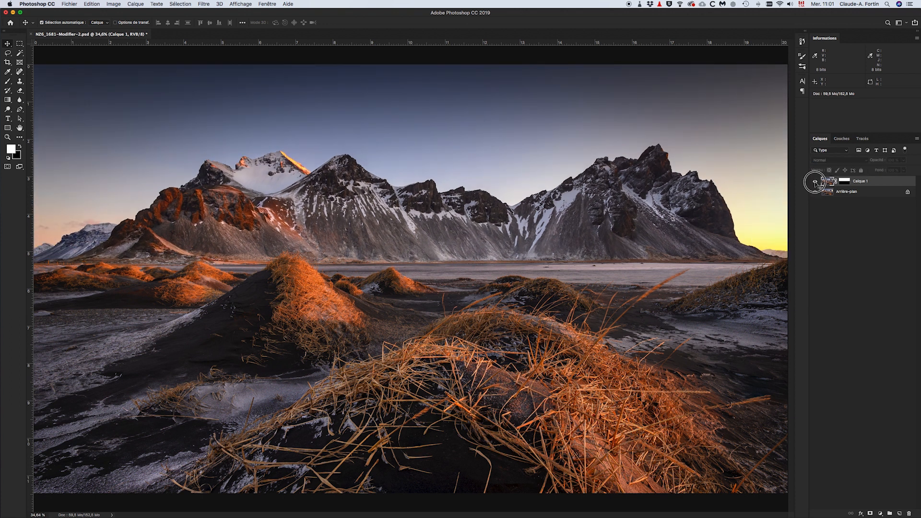
pyautogui.click(815, 183)
pyautogui.click(814, 182)
pyautogui.click(815, 183)
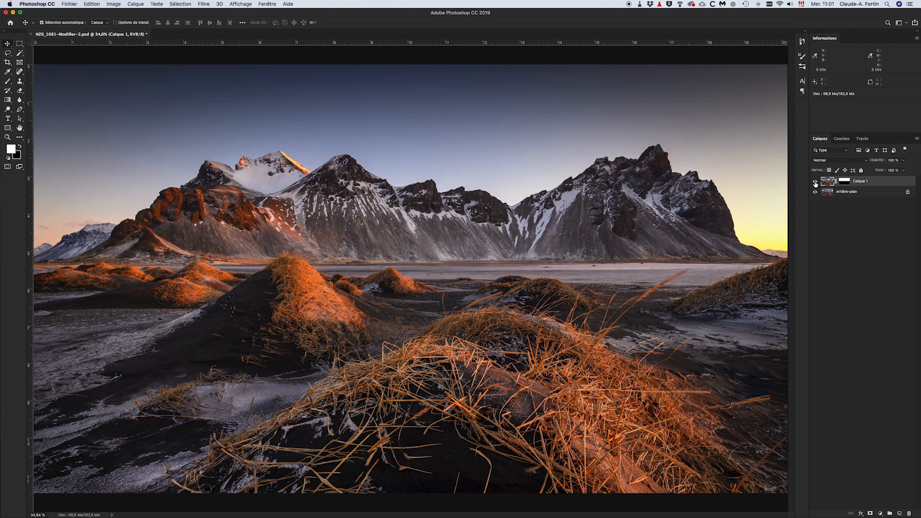
pyautogui.click(815, 183)
pyautogui.click(814, 182)
pyautogui.click(815, 183)
pyautogui.click(815, 182)
pyautogui.click(815, 182)
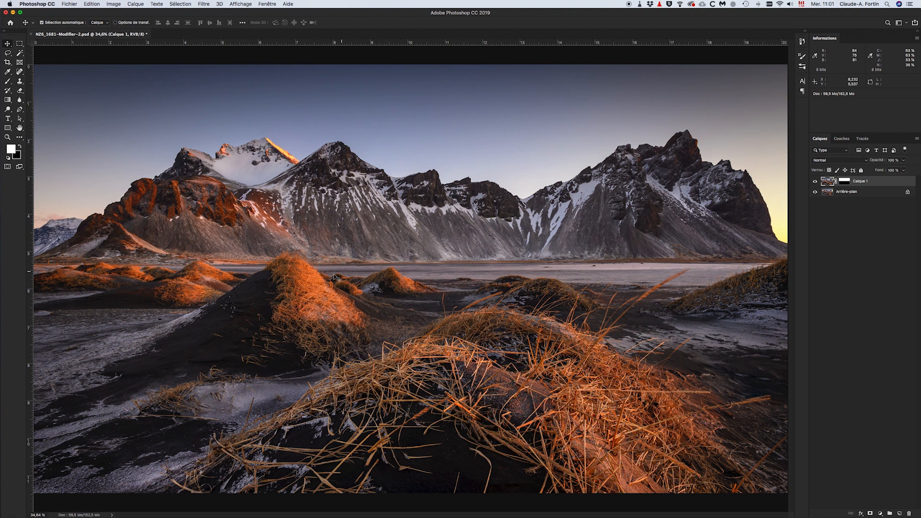
# Touch up Calque 1's mask with black Brush strokes around the top of the large grassy mound and the shoreline beside it
pyautogui.keyDown('super'); pyautogui.click(290, 261); pyautogui.keyUp('super')
pyautogui.keyDown('super'); pyautogui.click(289, 261); pyautogui.keyUp('super')
pyautogui.keyDown('super'); pyautogui.click(290, 260); pyautogui.keyUp('super')
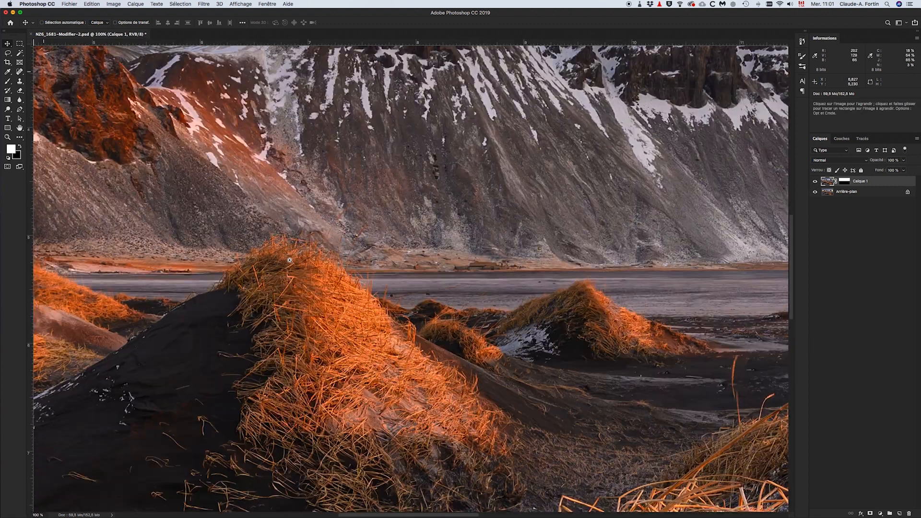
pyautogui.keyDown('super'); pyautogui.click(290, 260); pyautogui.keyUp('super')
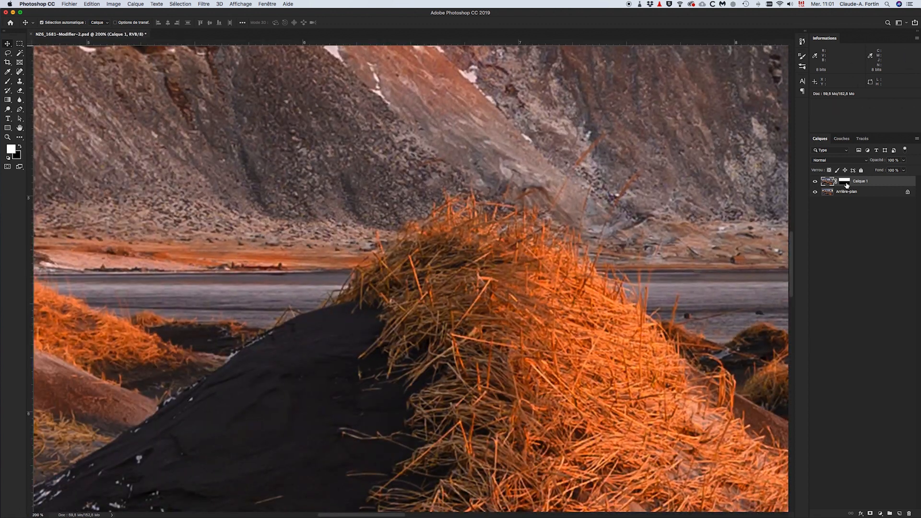
pyautogui.click(7, 82)
pyautogui.moveTo(466, 264)
pyautogui.mouseDown()
pyautogui.moveTo(478, 247)
pyautogui.moveTo(419, 278)
pyautogui.moveTo(456, 232)
pyautogui.moveTo(477, 258)
pyautogui.moveTo(494, 252)
pyautogui.moveTo(488, 245)
pyautogui.moveTo(535, 256)
pyautogui.moveTo(405, 278)
pyautogui.moveTo(417, 273)
pyautogui.moveTo(401, 269)
pyautogui.moveTo(422, 272)
pyautogui.moveTo(453, 222)
pyautogui.moveTo(364, 283)
pyautogui.moveTo(521, 253)
pyautogui.moveTo(565, 272)
pyautogui.mouseUp()
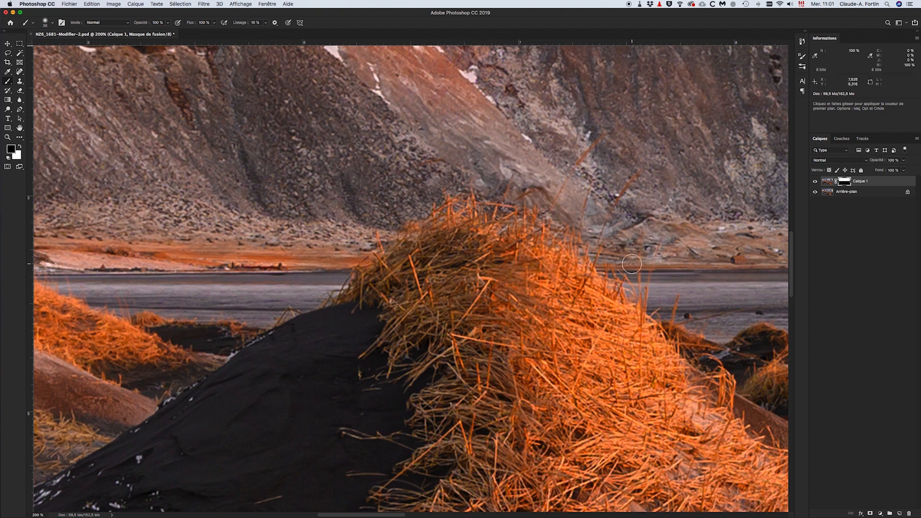
pyautogui.press('super+0')
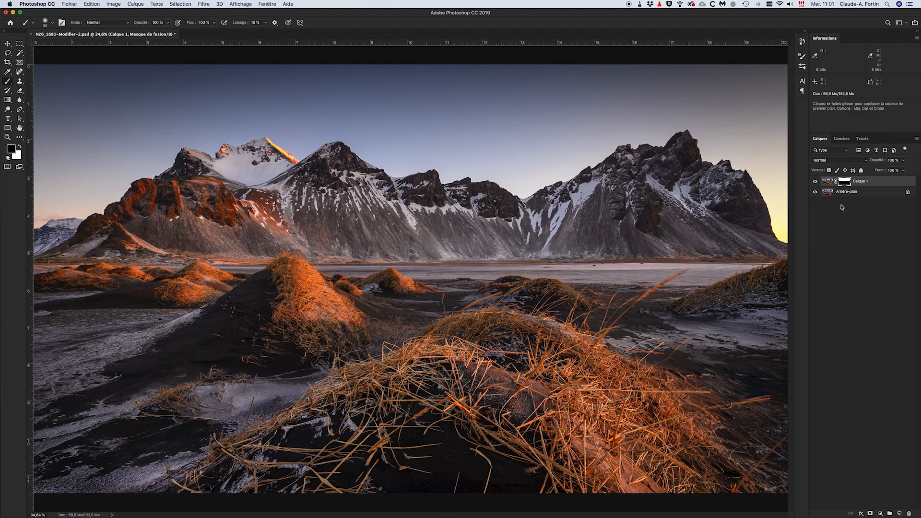
# Check the retouched blend against the original photo by toggling Calque 1's visibility, ending with the layer shown
pyautogui.click(815, 181)
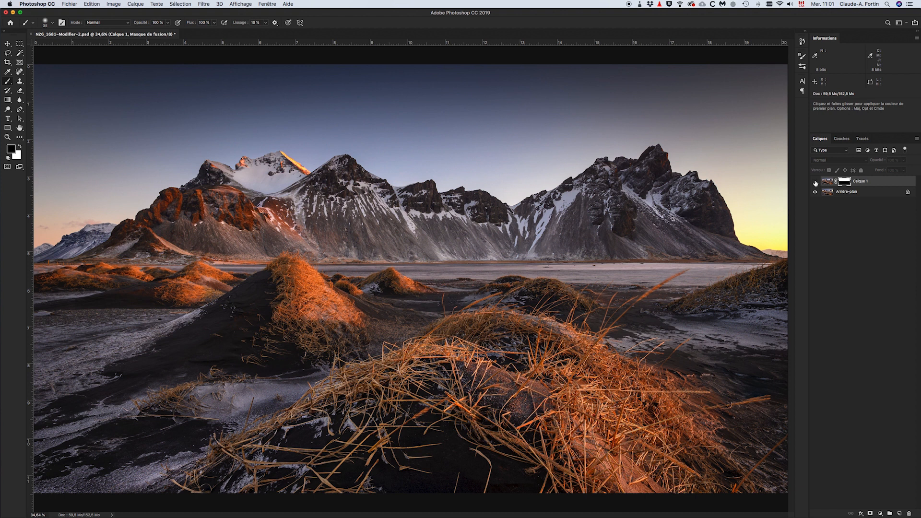
pyautogui.click(815, 182)
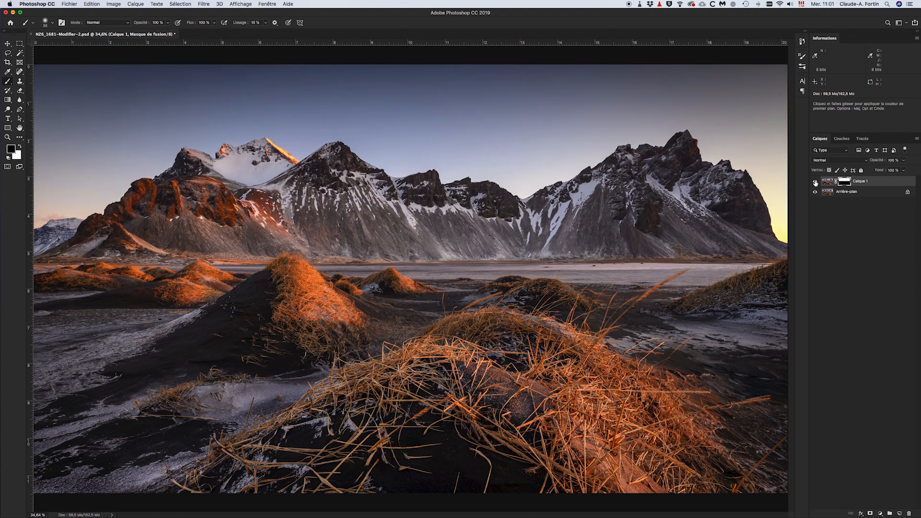
pyautogui.click(815, 182)
pyautogui.click(815, 182)
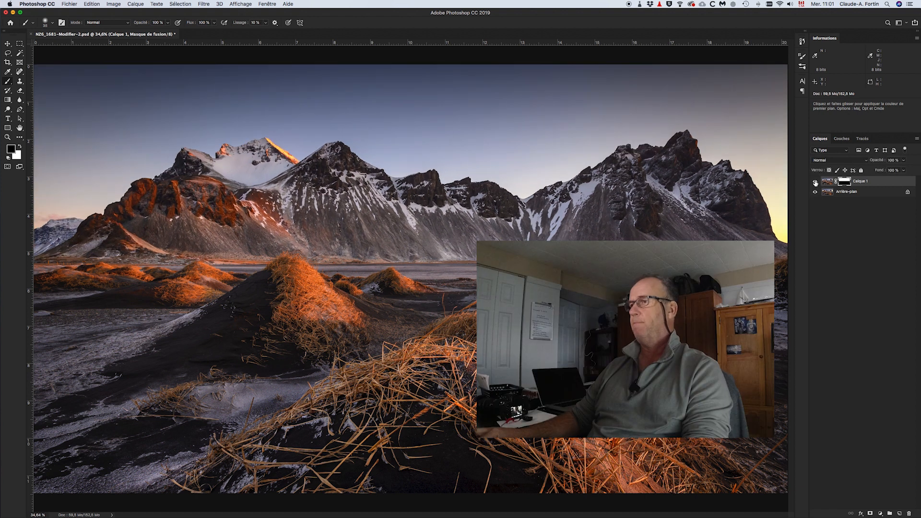
pyautogui.click(814, 182)
pyautogui.click(815, 182)
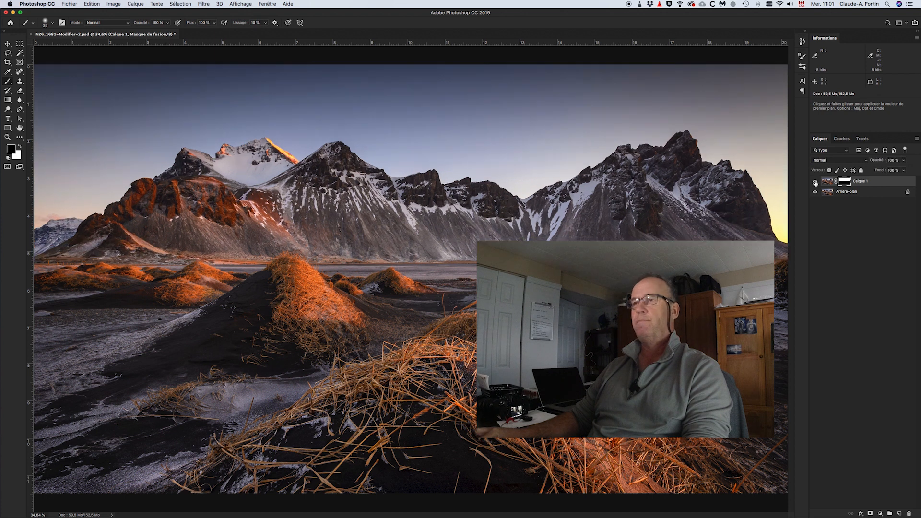